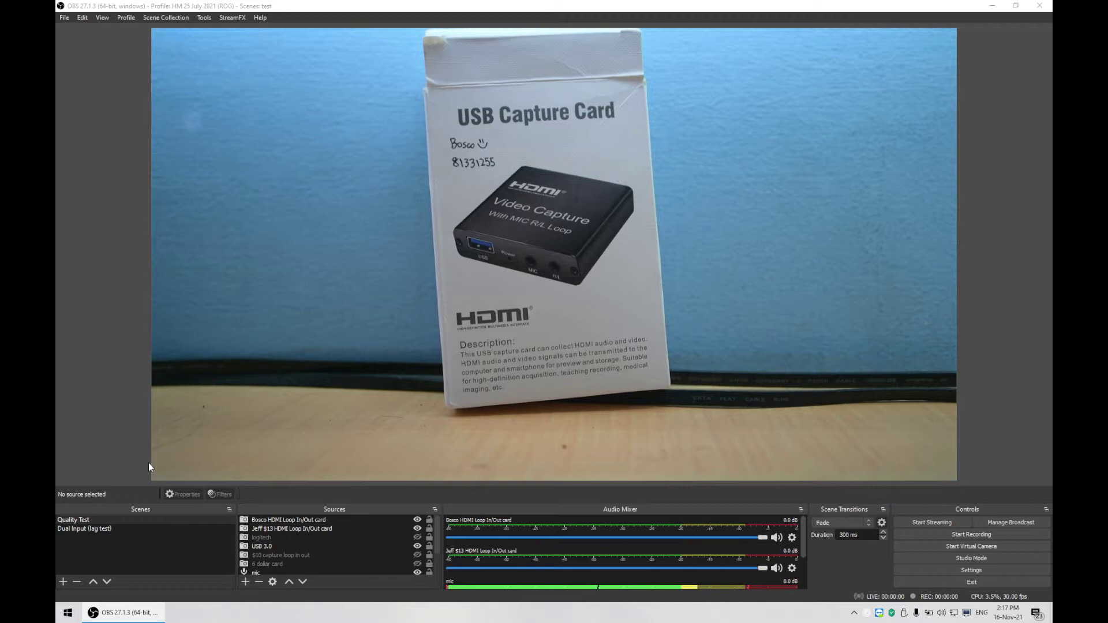
View the Dual Input (lag test) scene briefly, then return to the Quality Test scene
click(90, 529)
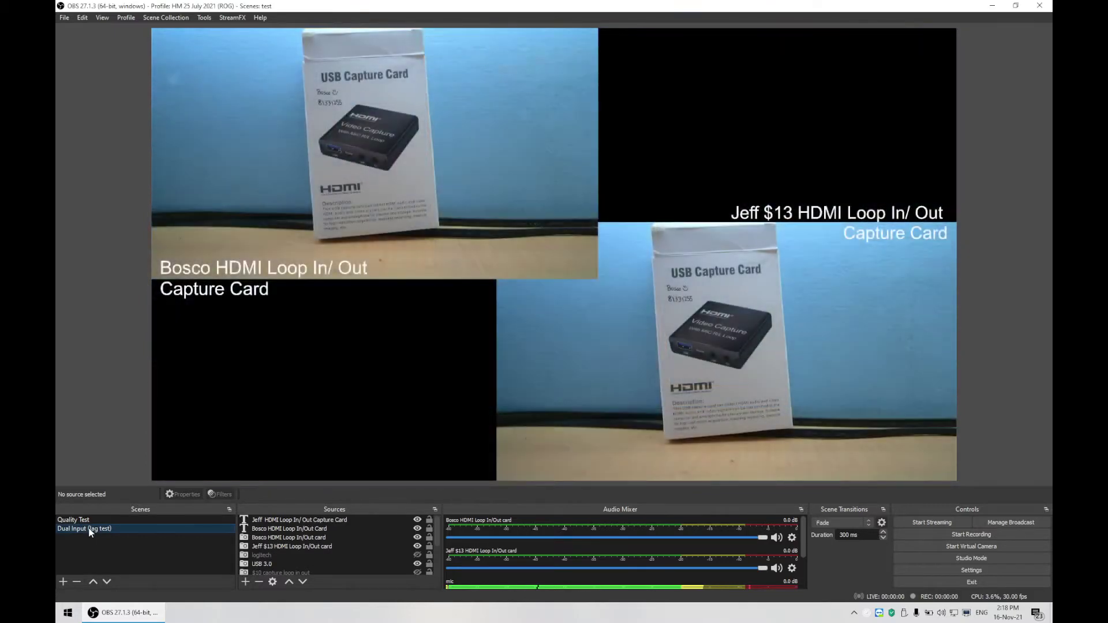
click(92, 521)
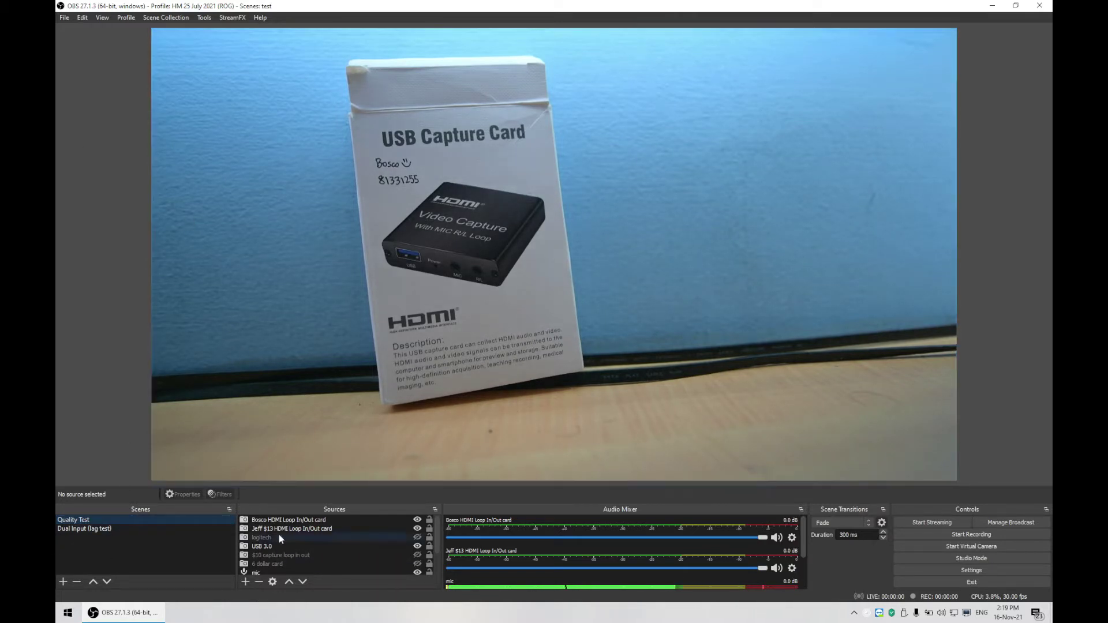
Keep the other HDMI card visible, hide the $13 HDMI card and USB 3.0, leaving mic on
click(417, 519)
click(417, 520)
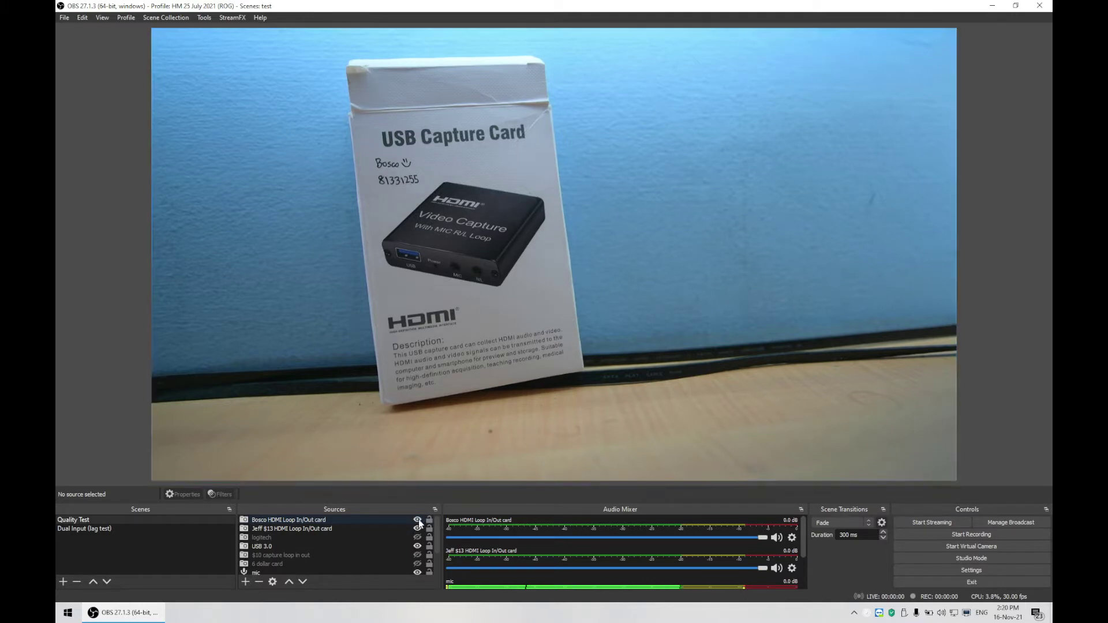
click(417, 528)
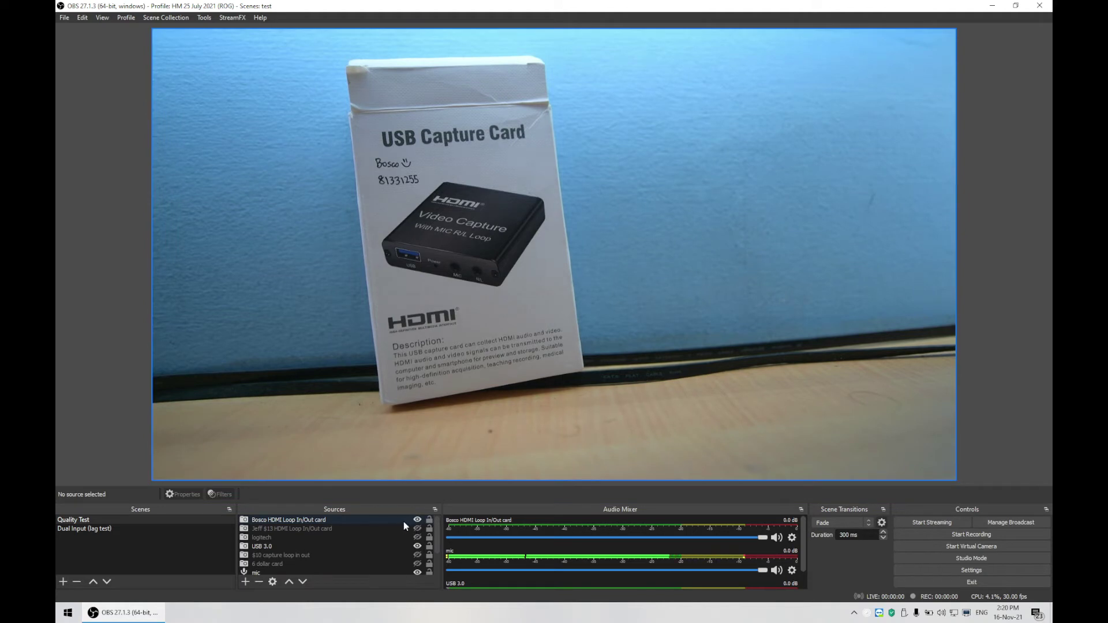
click(417, 546)
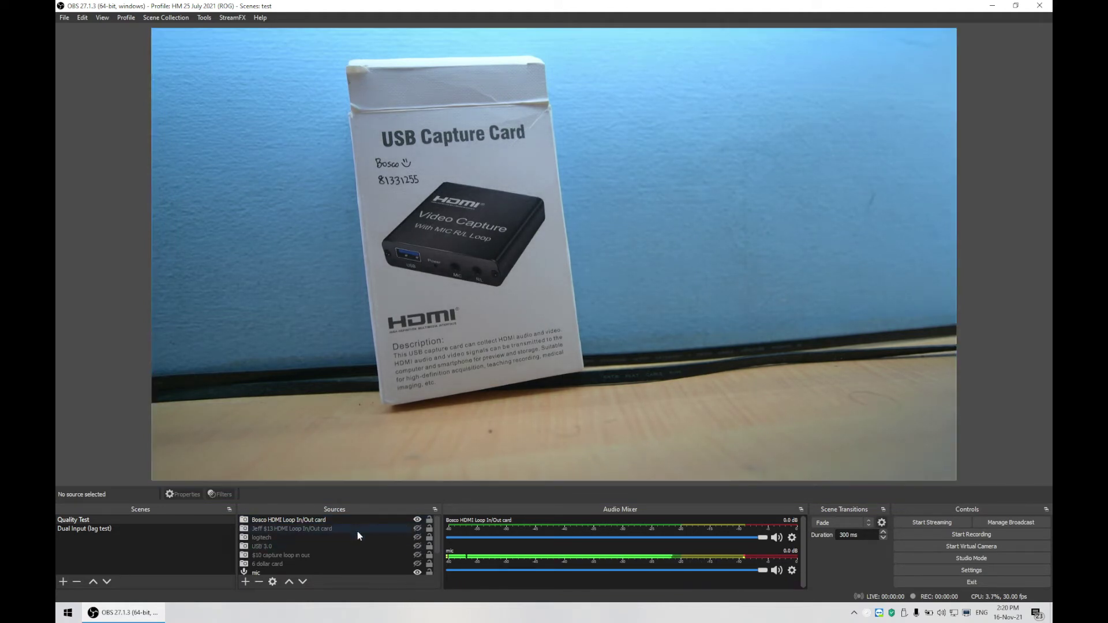
click(417, 573)
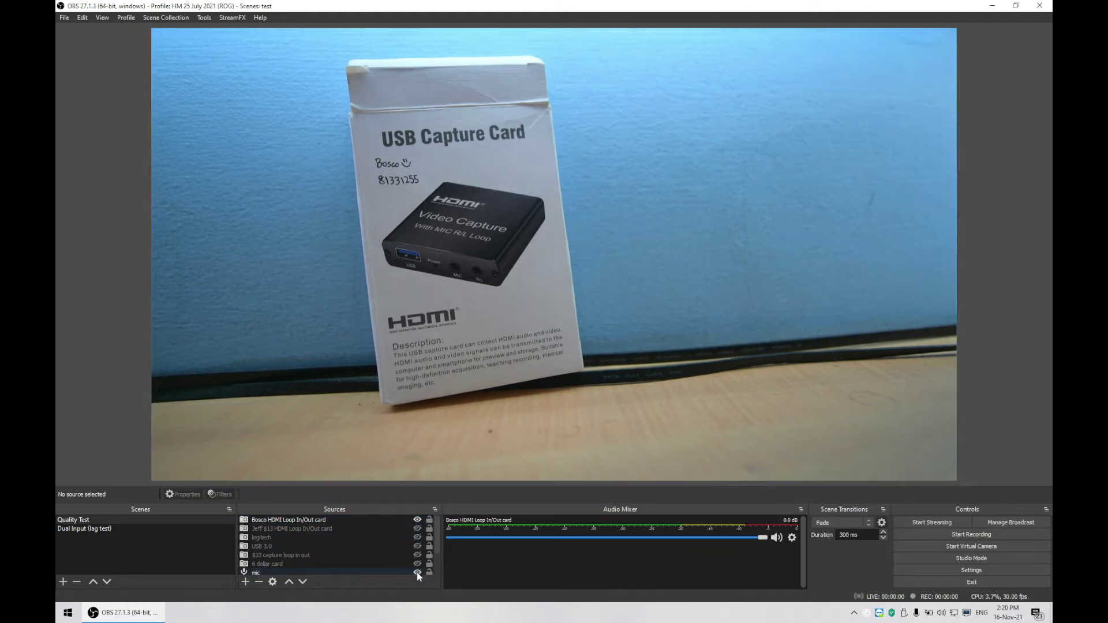
click(417, 572)
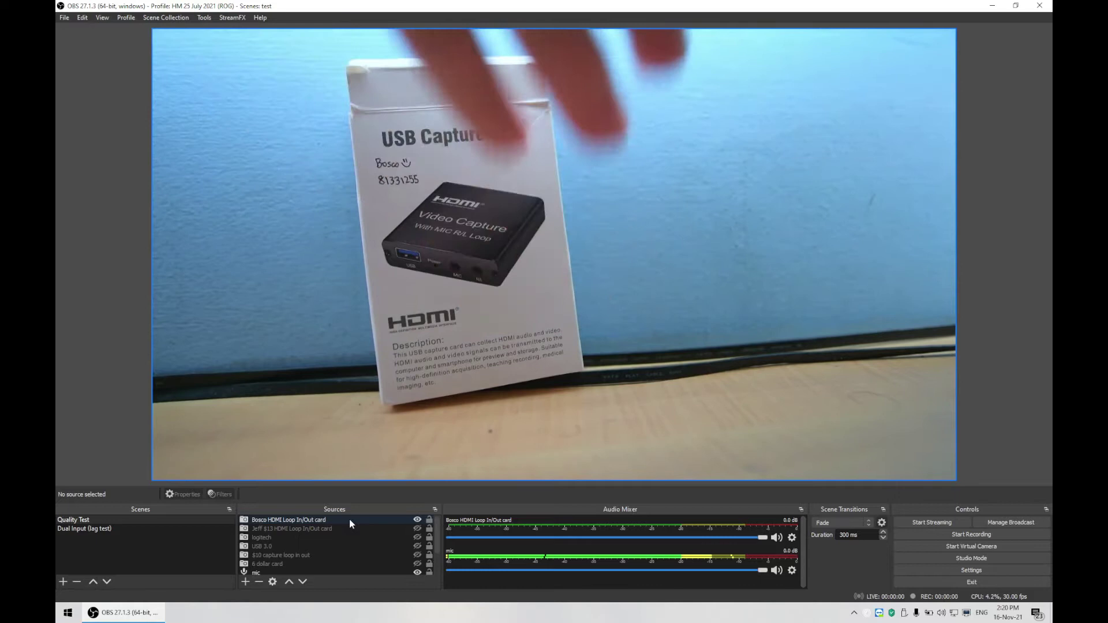
Check the other HDMI card's device list without changes, then swap visibility to the $13 HDMI card
double_click(403, 518)
click(382, 345)
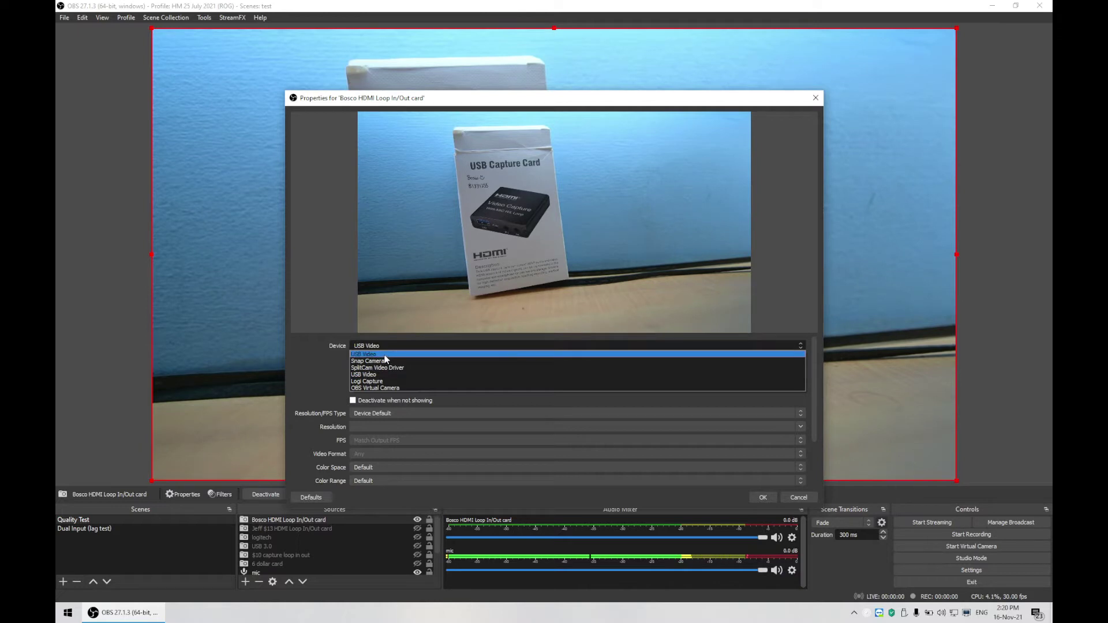
click(794, 500)
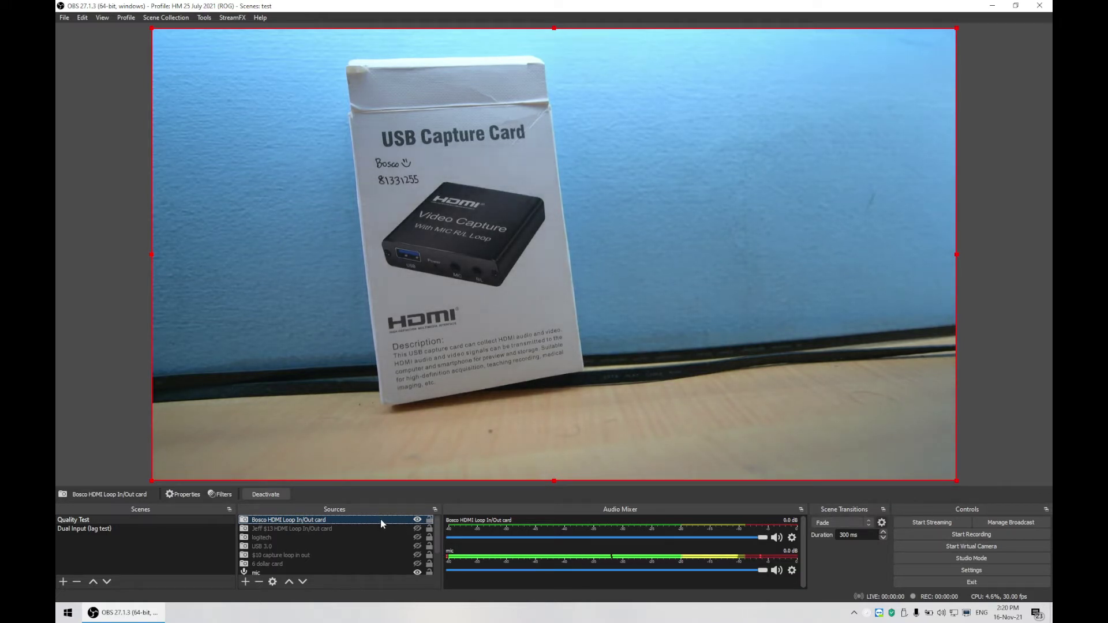
click(417, 520)
click(417, 528)
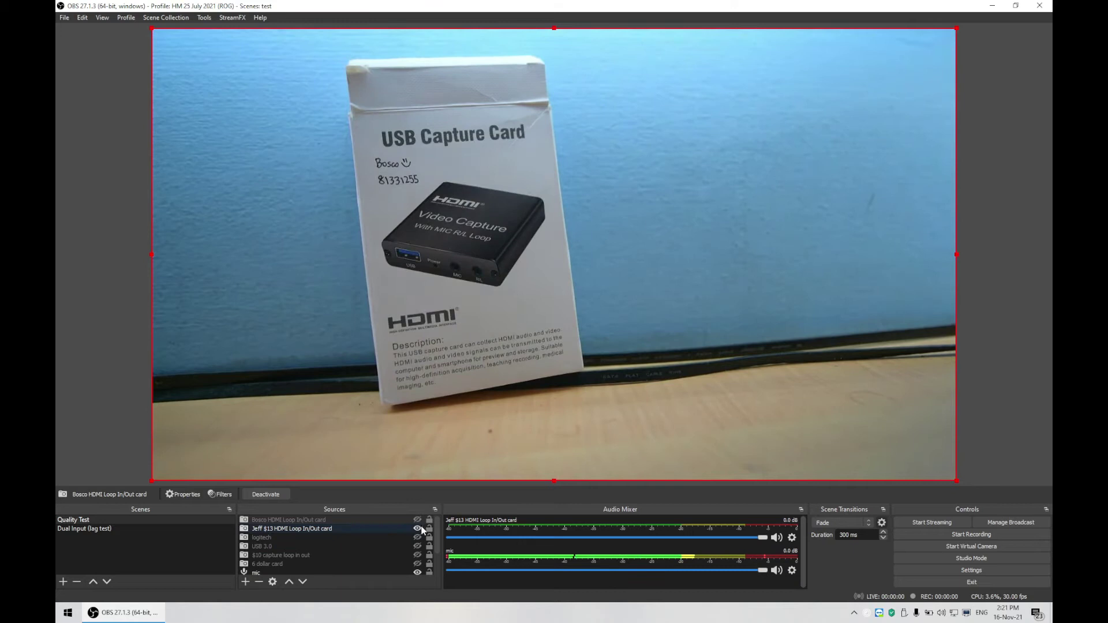
click(418, 528)
click(417, 520)
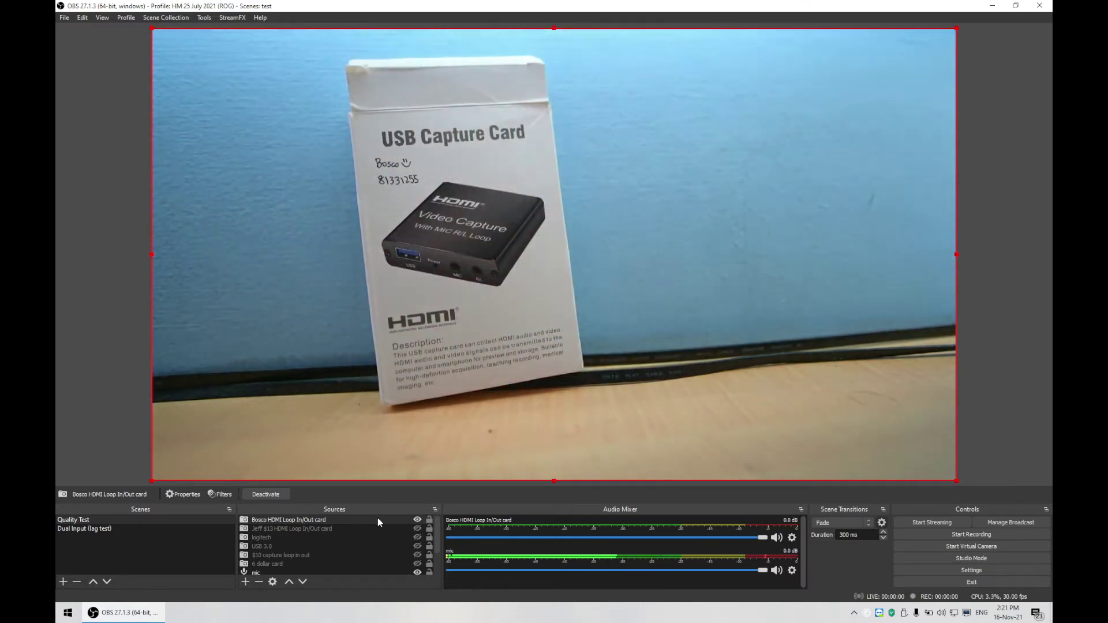
click(416, 520)
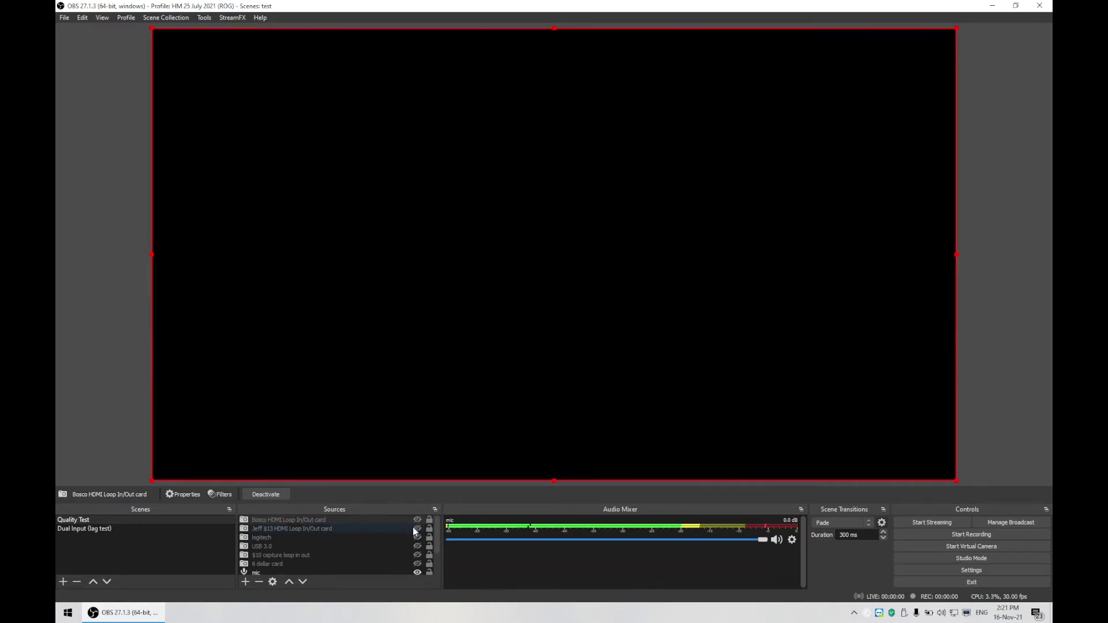
click(417, 529)
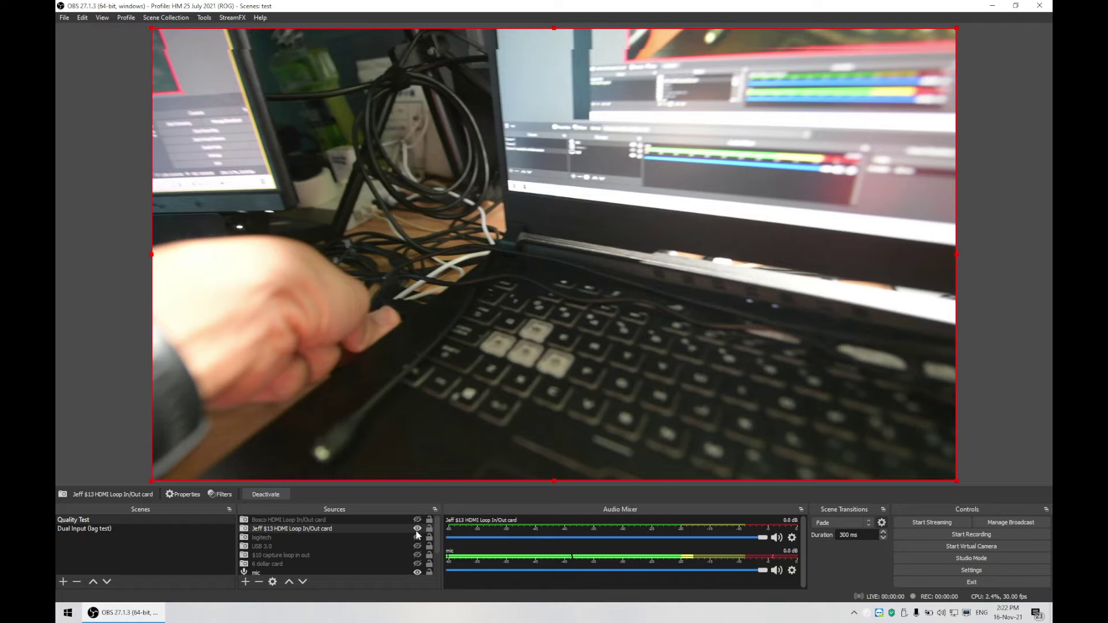
Restart the $13 HDMI card by deactivating and reactivating it in its properties, then confirm
double_click(289, 530)
click(373, 359)
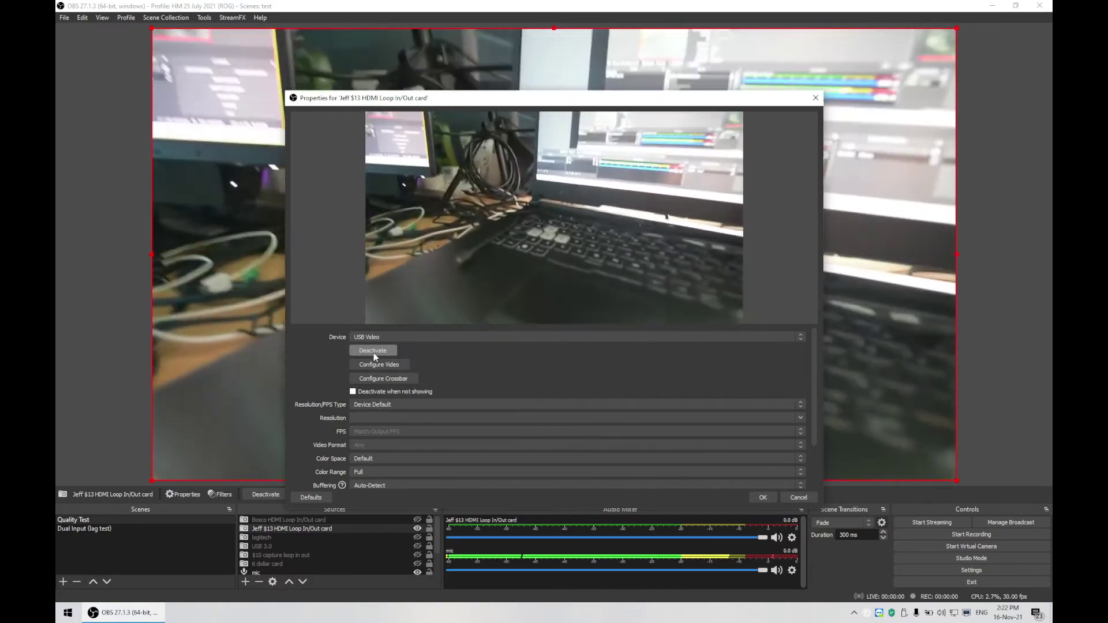
click(758, 497)
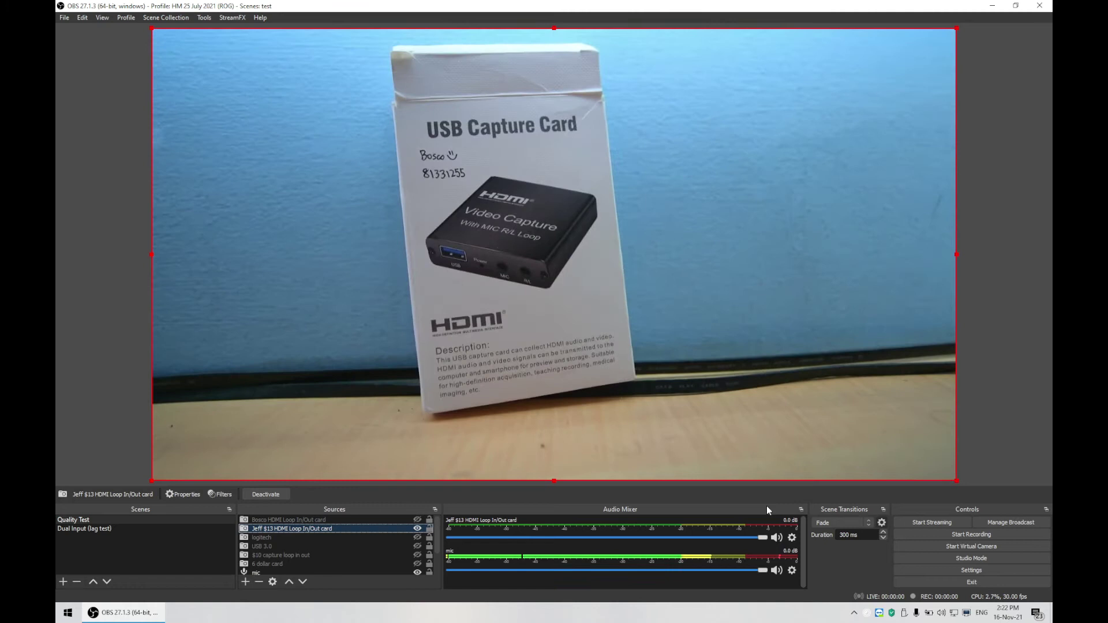
Toggle the other HDMI Loop In/Out card source's visibility so it appears alongside the $13 card
click(418, 521)
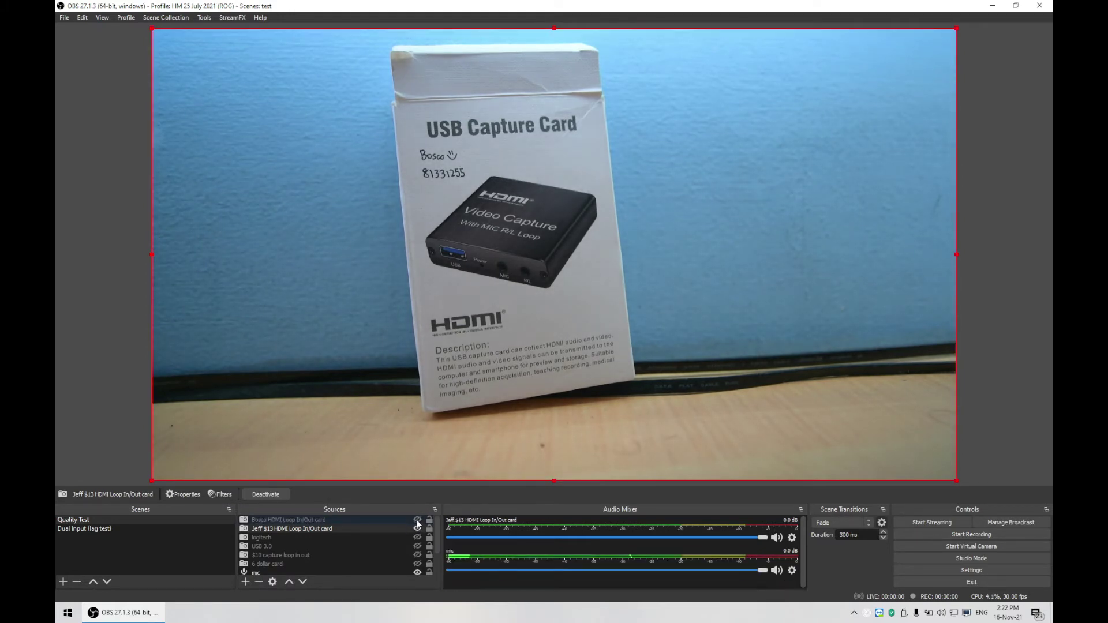
click(417, 521)
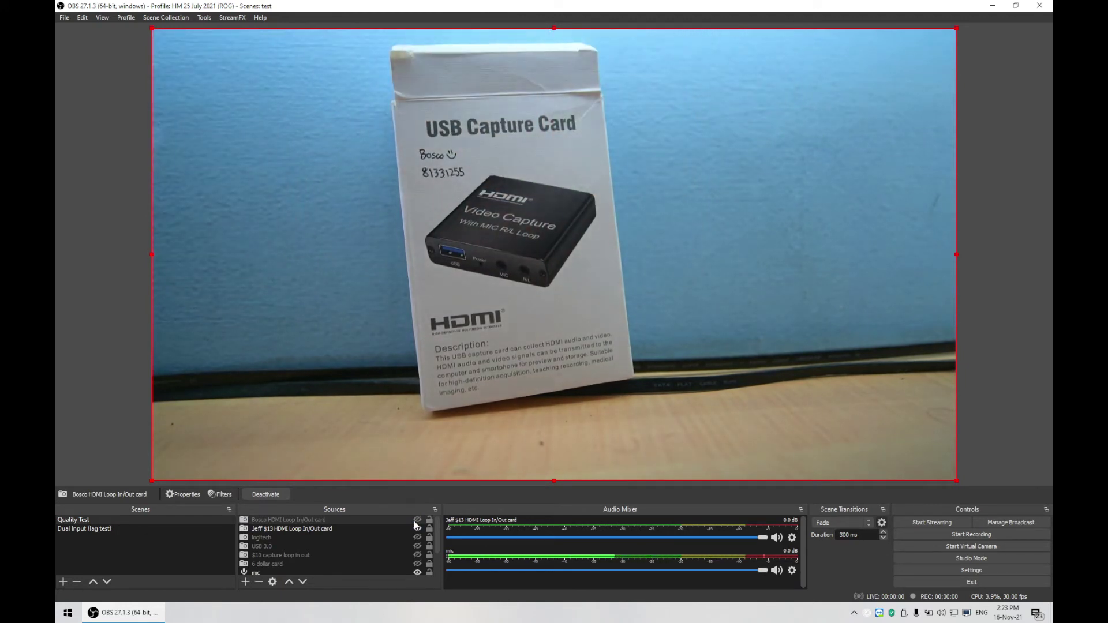
Toggle the first HDMI card source's visibility repeatedly, leaving it shown with its mixer meter
click(416, 520)
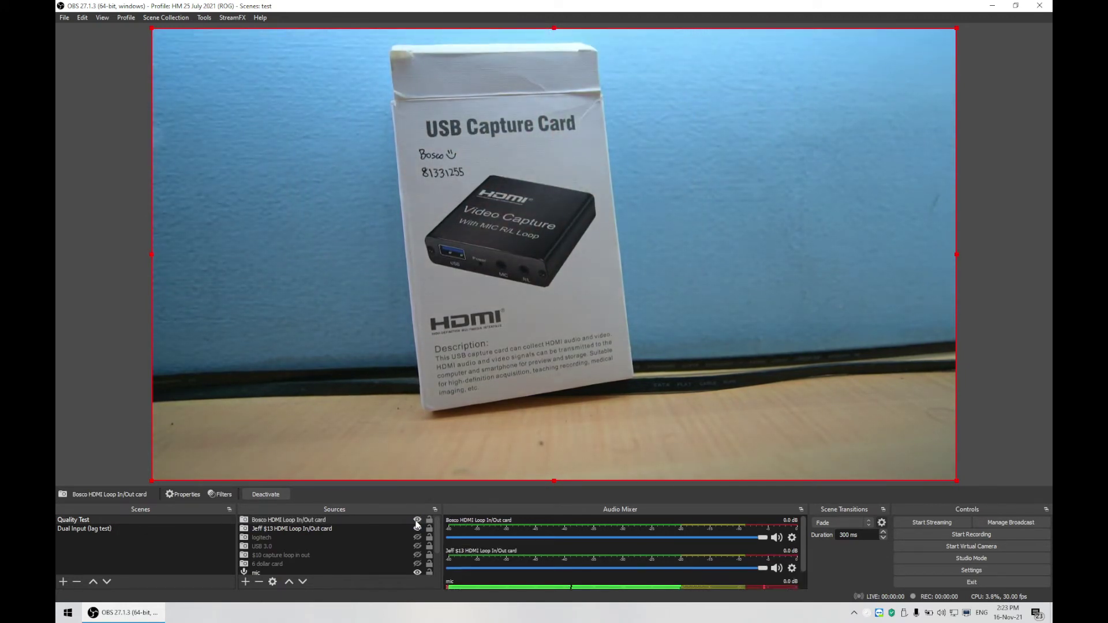
click(418, 521)
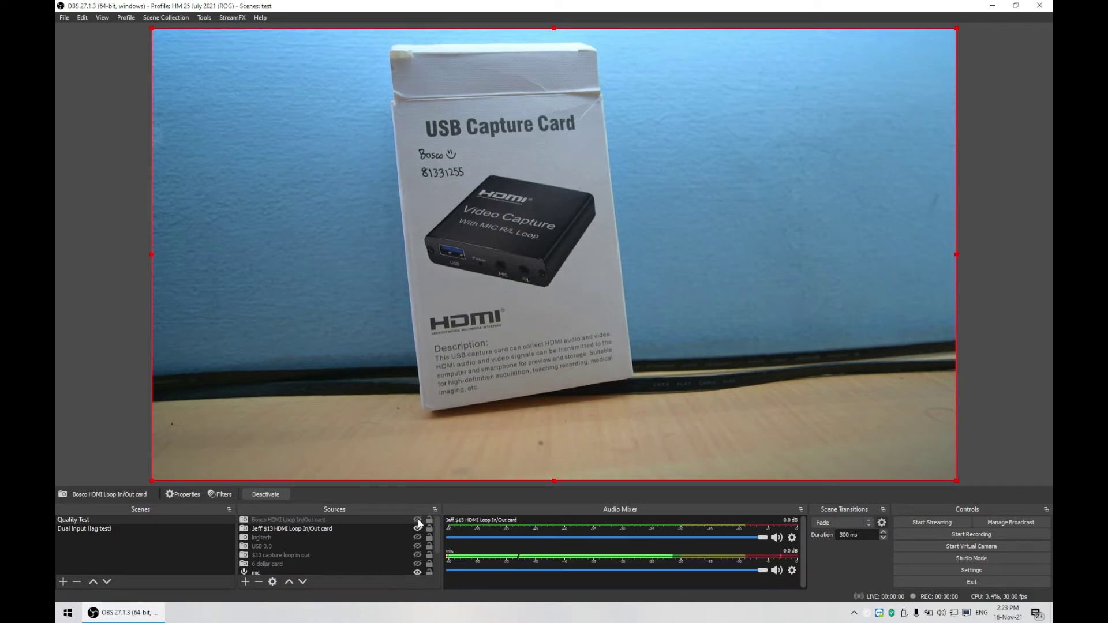
click(418, 520)
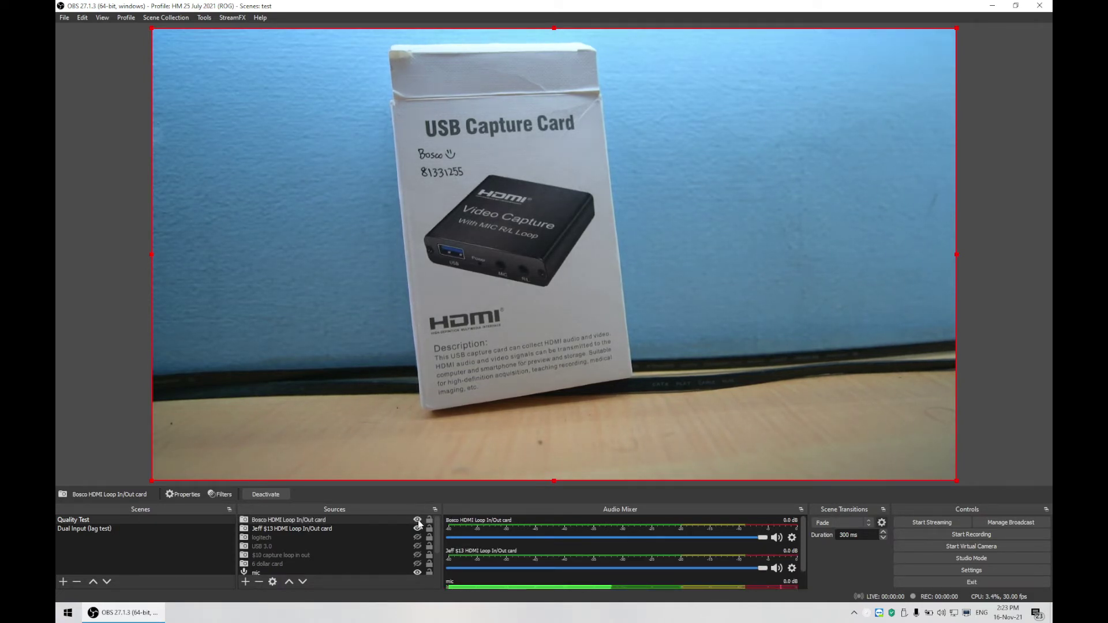
click(417, 520)
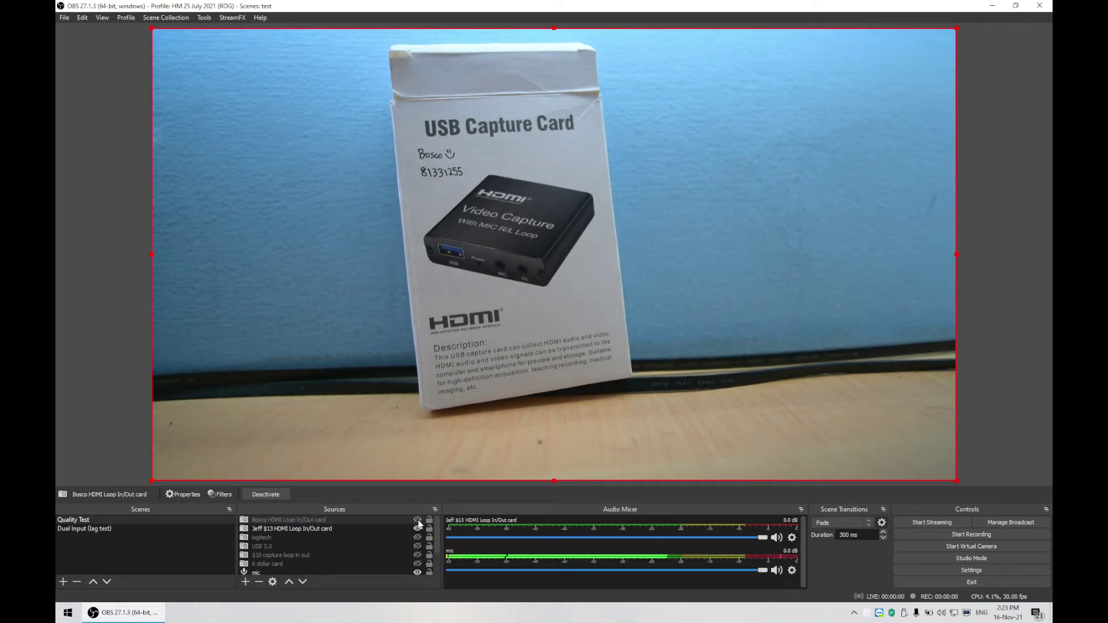
click(417, 520)
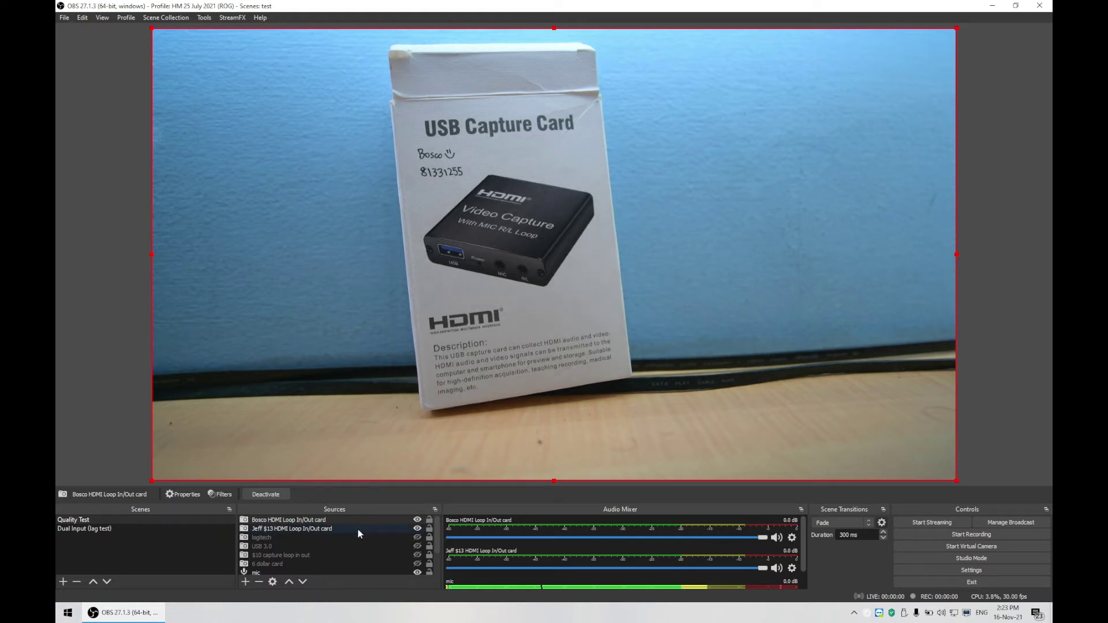
Switch to the Dual Input (lag test) scene showing both labelled card feeds side by side
click(91, 531)
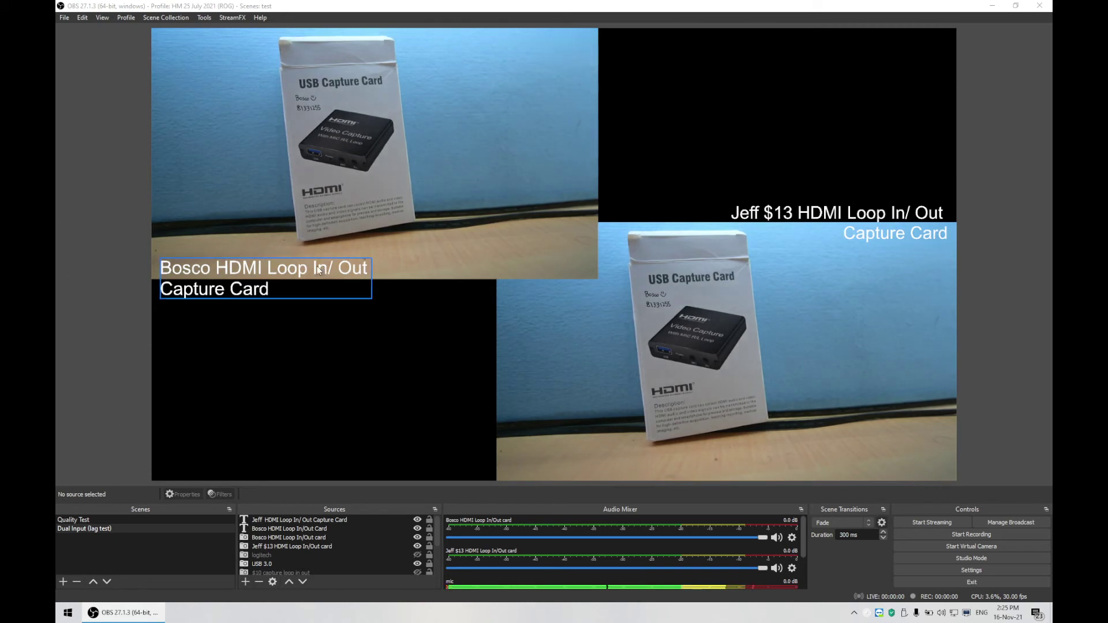
Move the first card's label to the upper right and back below the top feed, then show Quality Test
drag(319, 270, 868, 134)
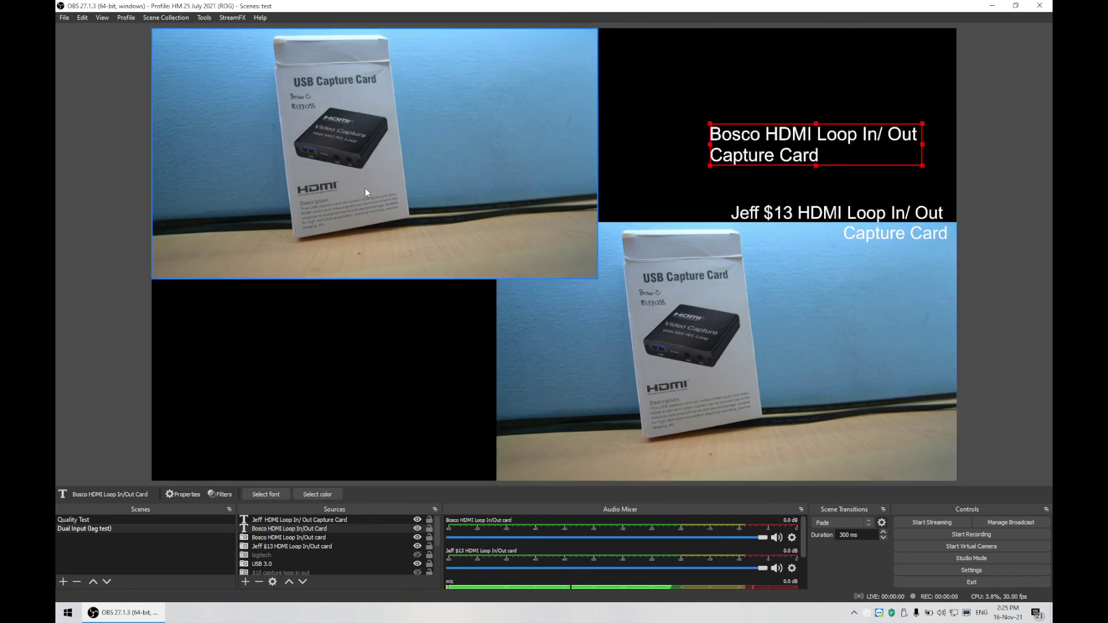
drag(736, 128, 184, 262)
click(73, 519)
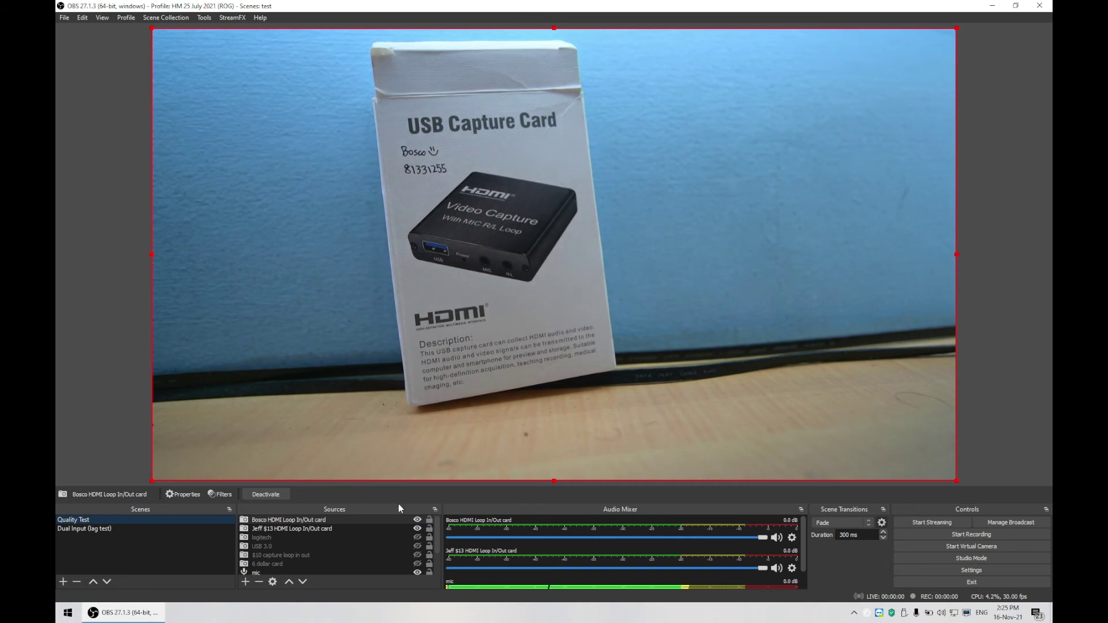
click(113, 528)
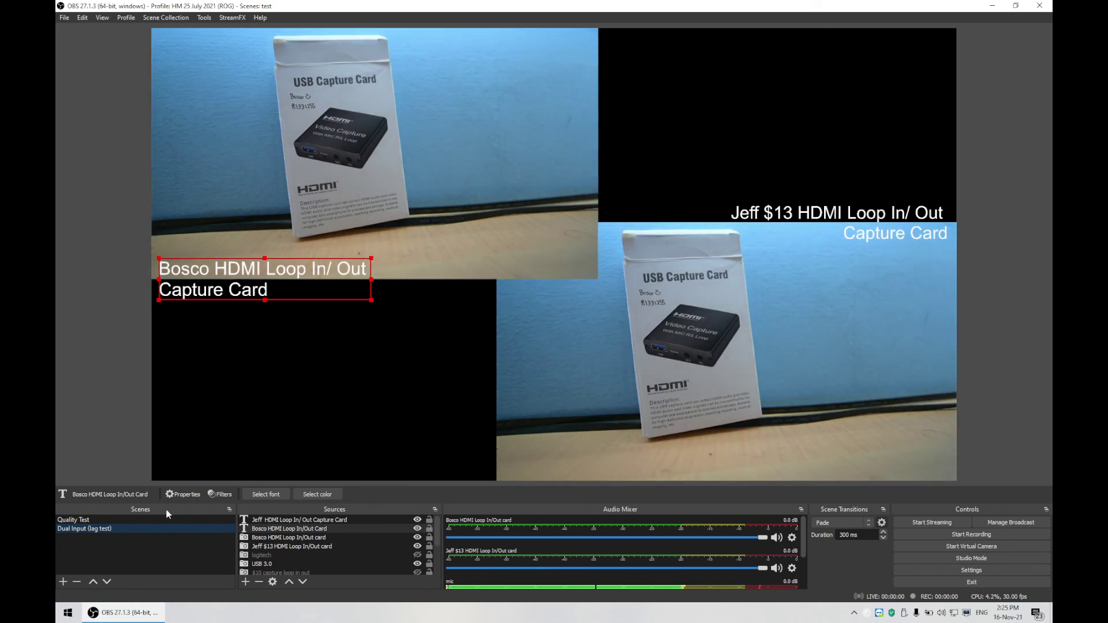
click(90, 520)
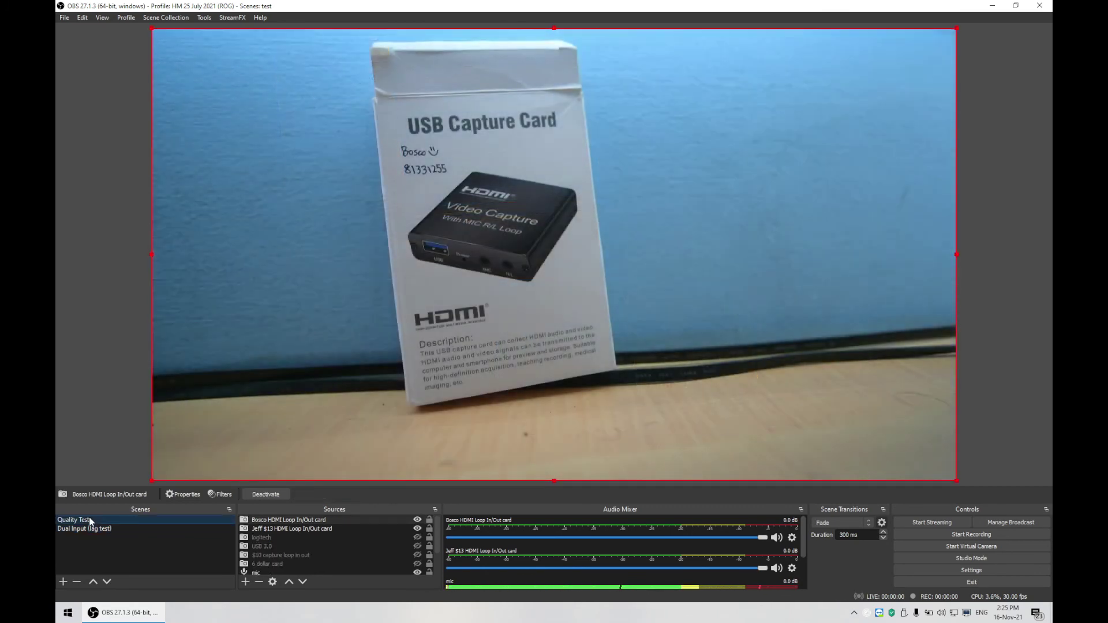
click(417, 519)
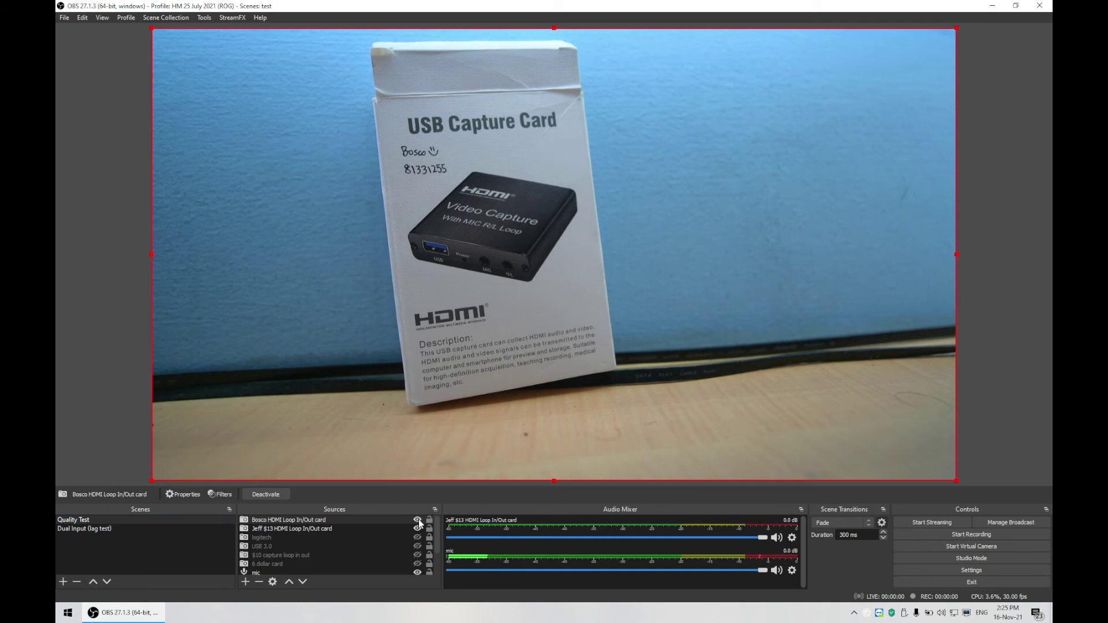
click(417, 519)
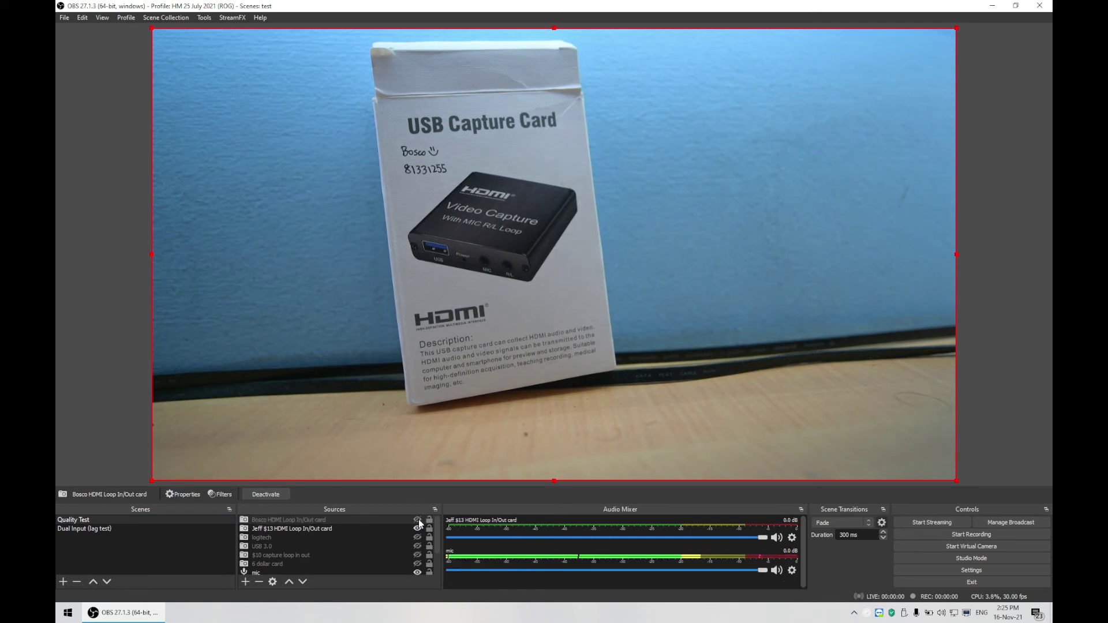
click(418, 520)
click(418, 520)
click(417, 520)
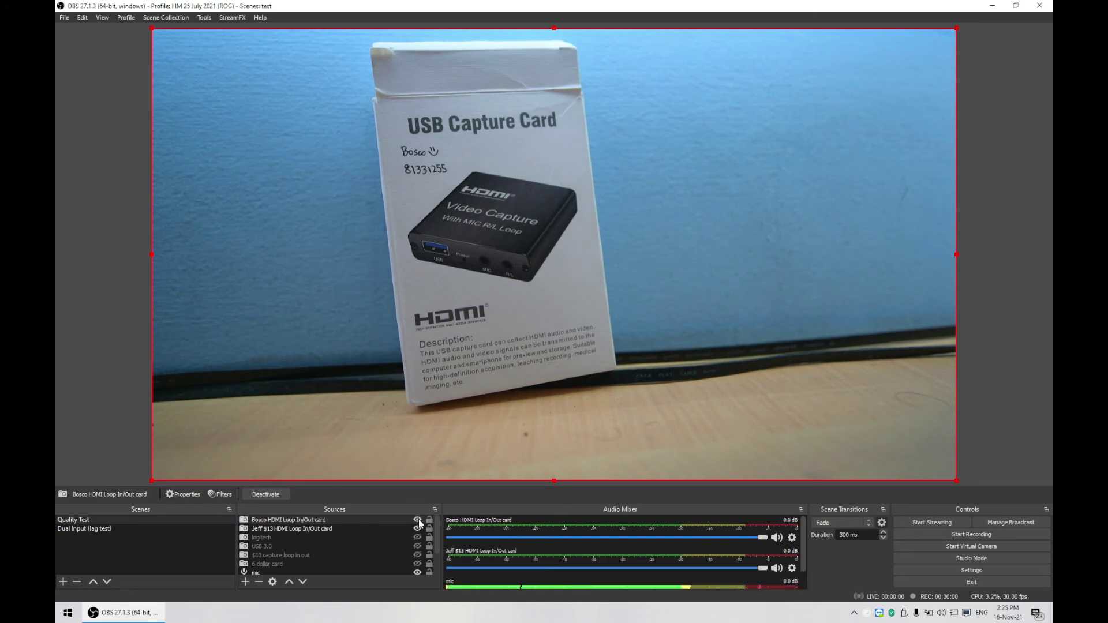
click(418, 520)
click(418, 519)
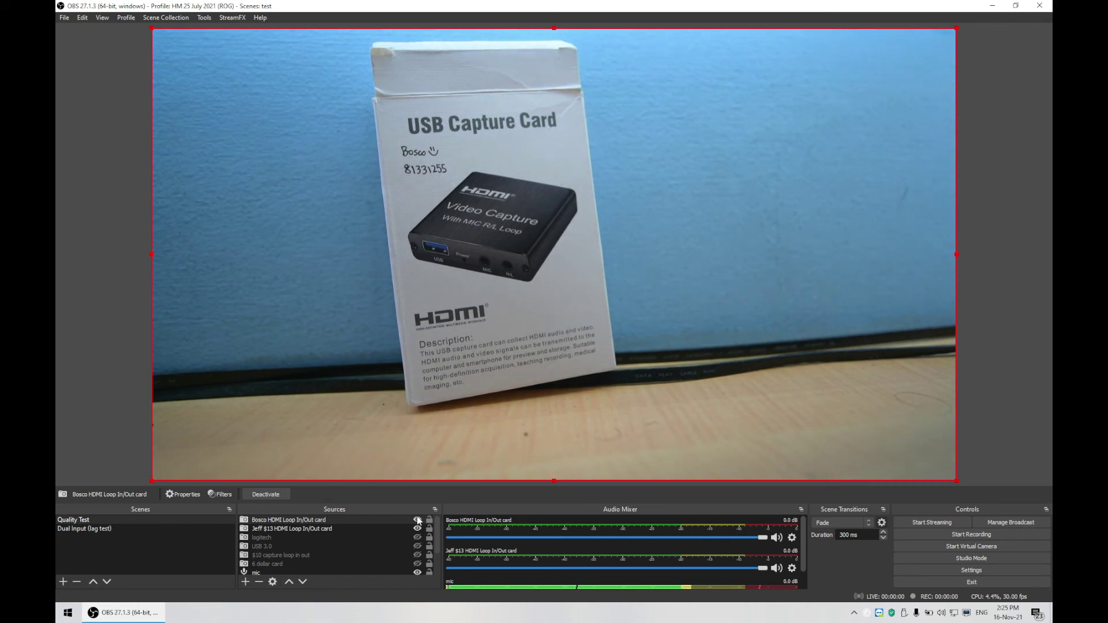
click(418, 520)
click(418, 520)
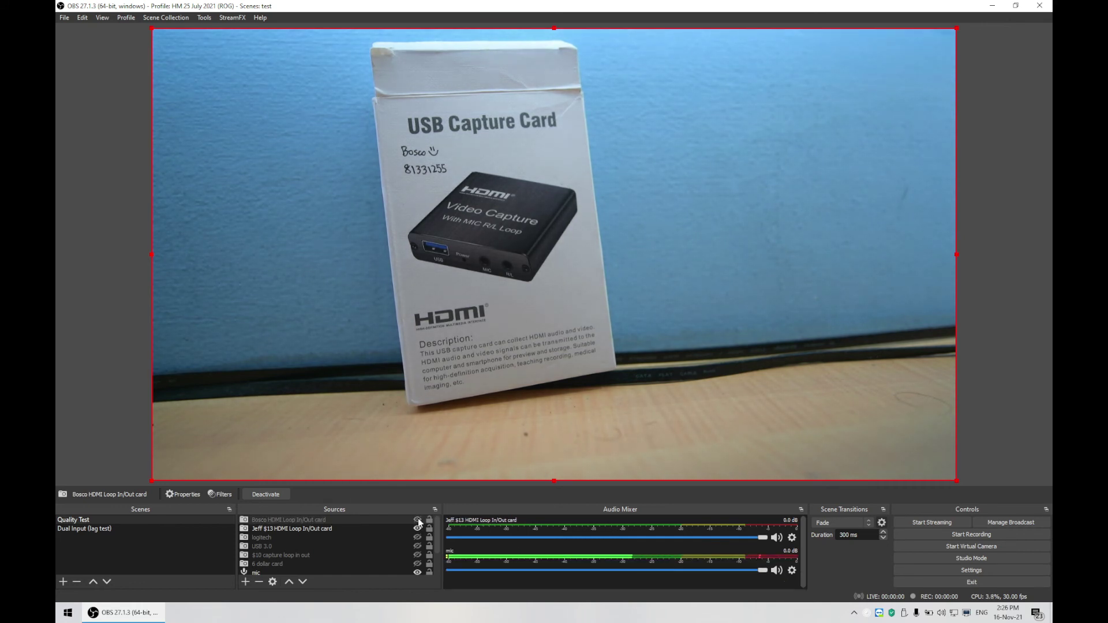
click(418, 519)
click(418, 519)
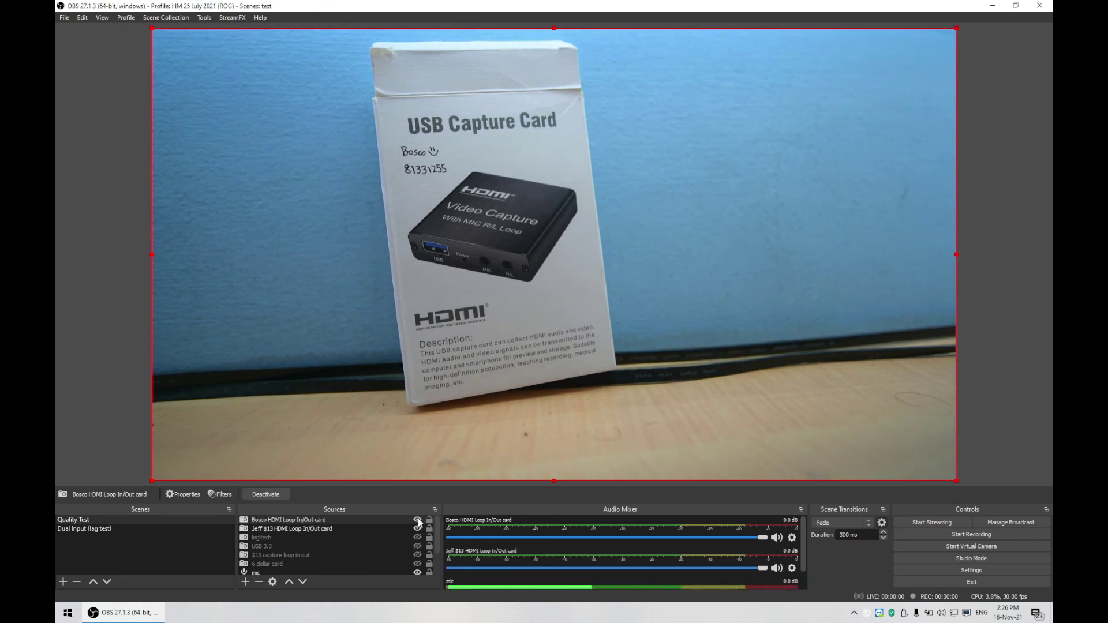